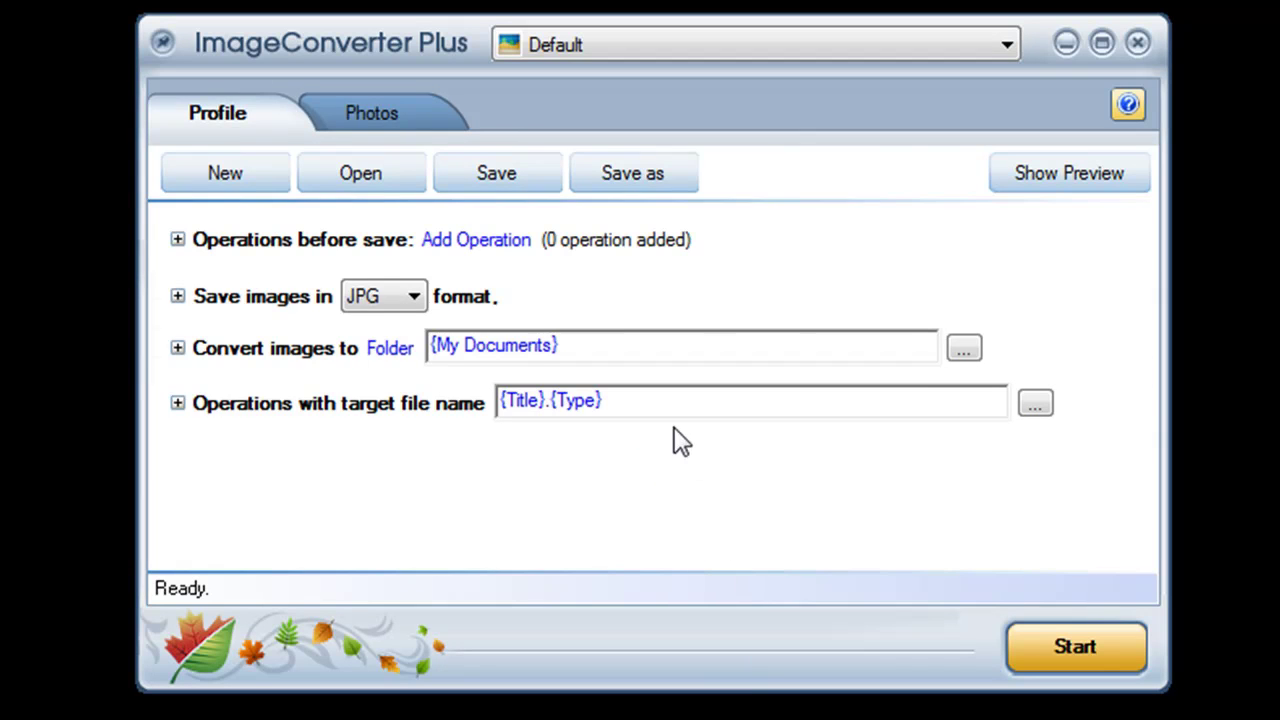
Add a Resize operation to the Default conversion profile and expand its settings
click(226, 117)
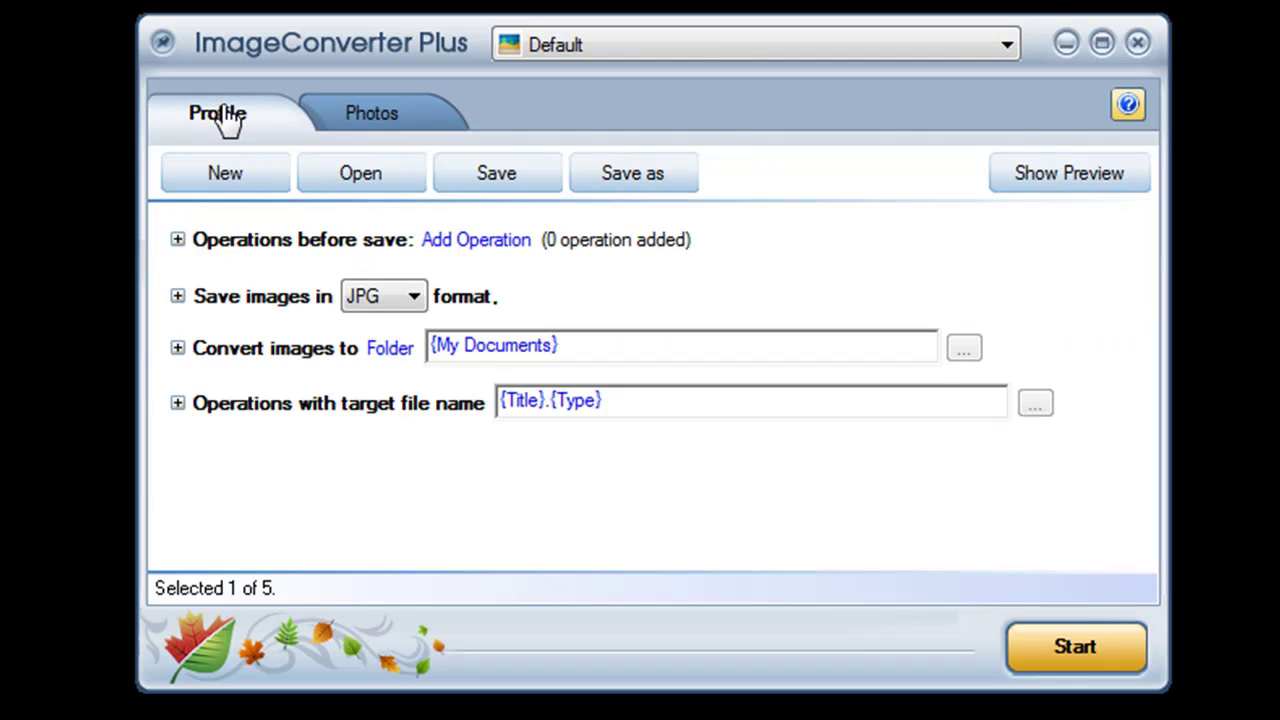
click(486, 243)
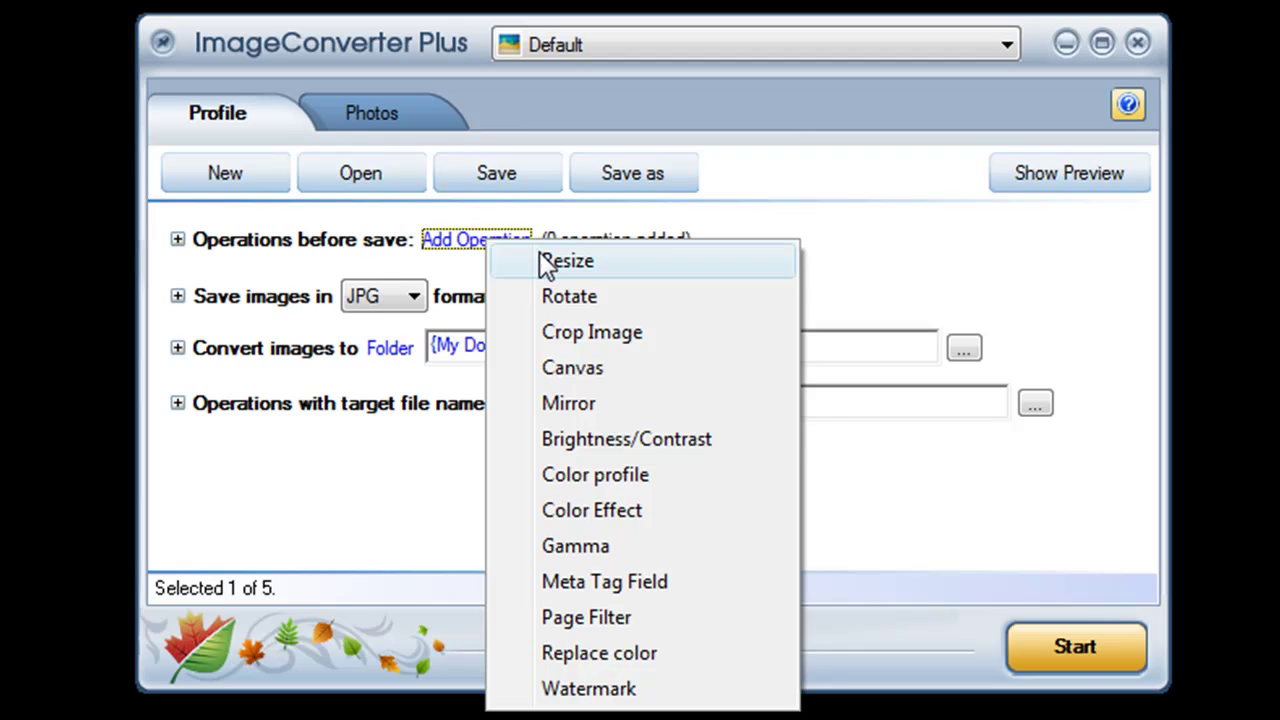
click(541, 259)
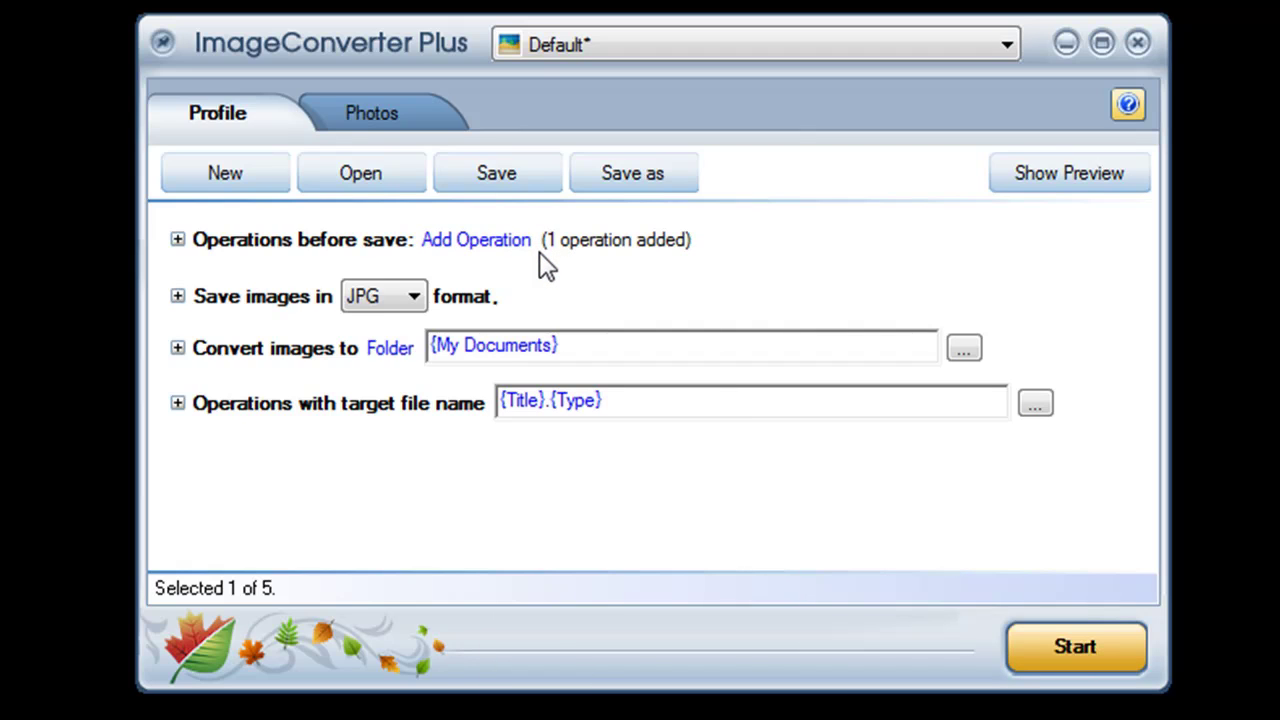
click(178, 241)
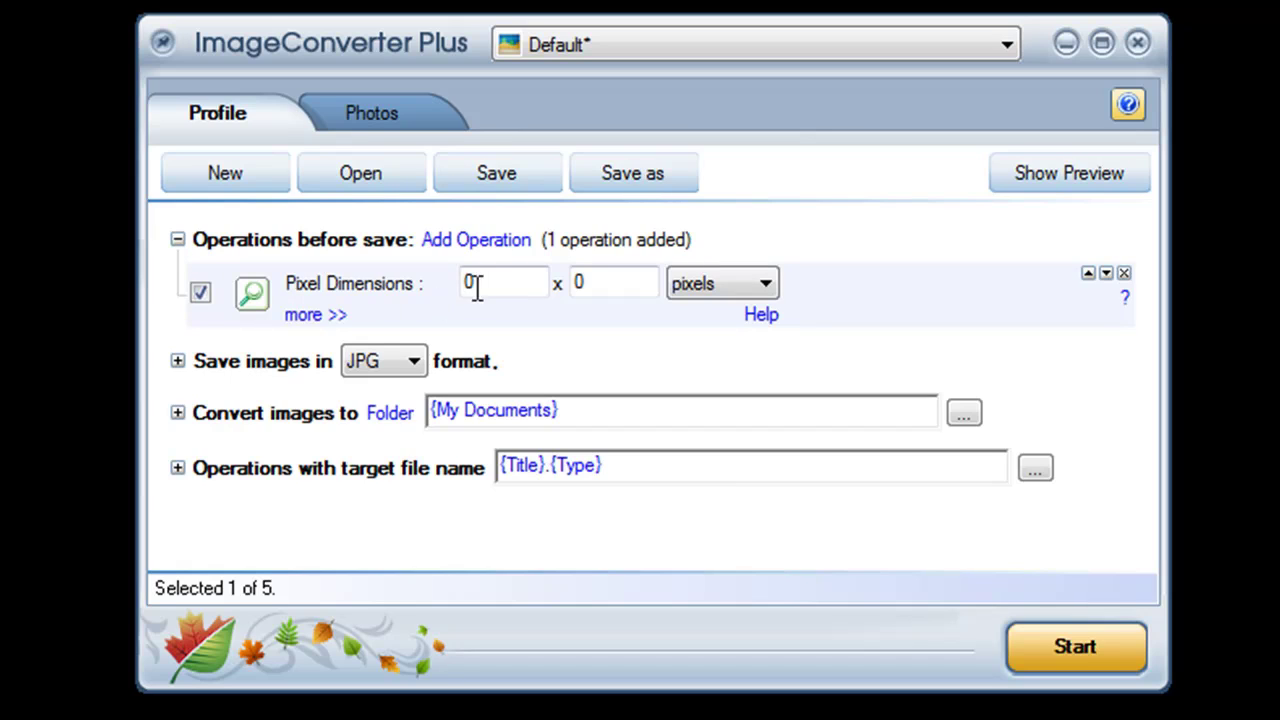
Set the resize to 200 × 200 percent and run the JPG conversion
click(717, 287)
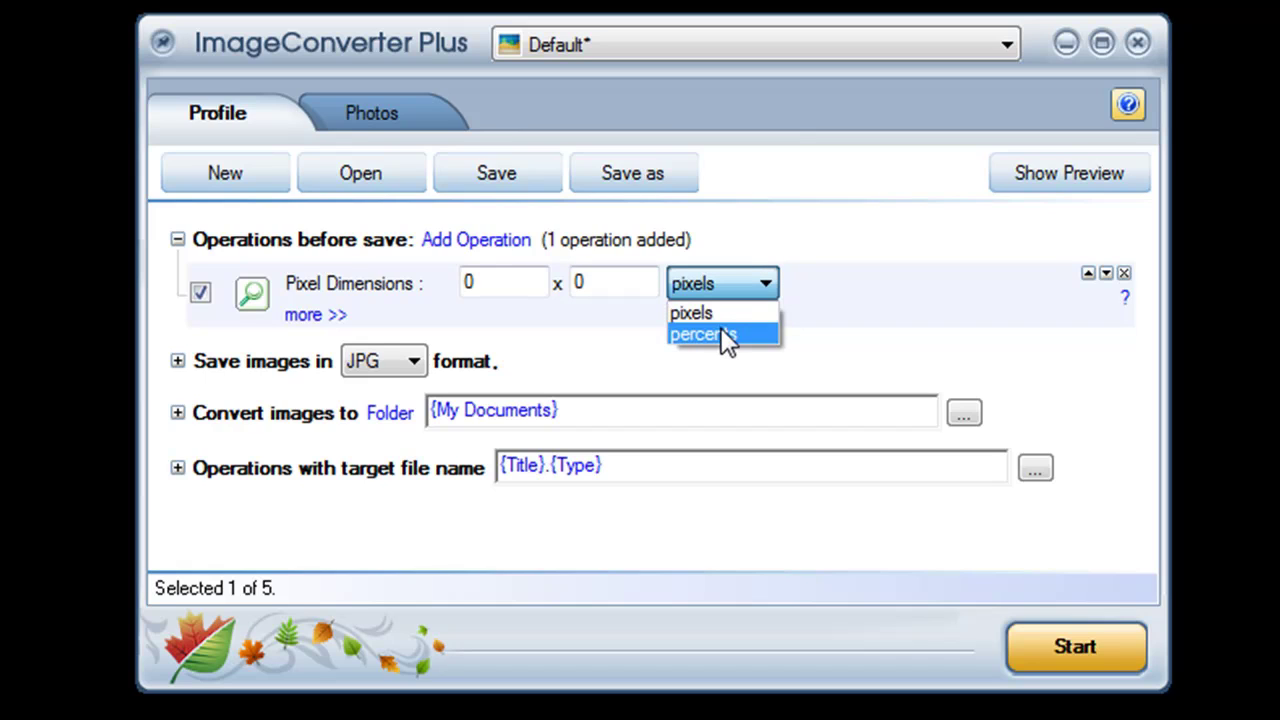
click(721, 328)
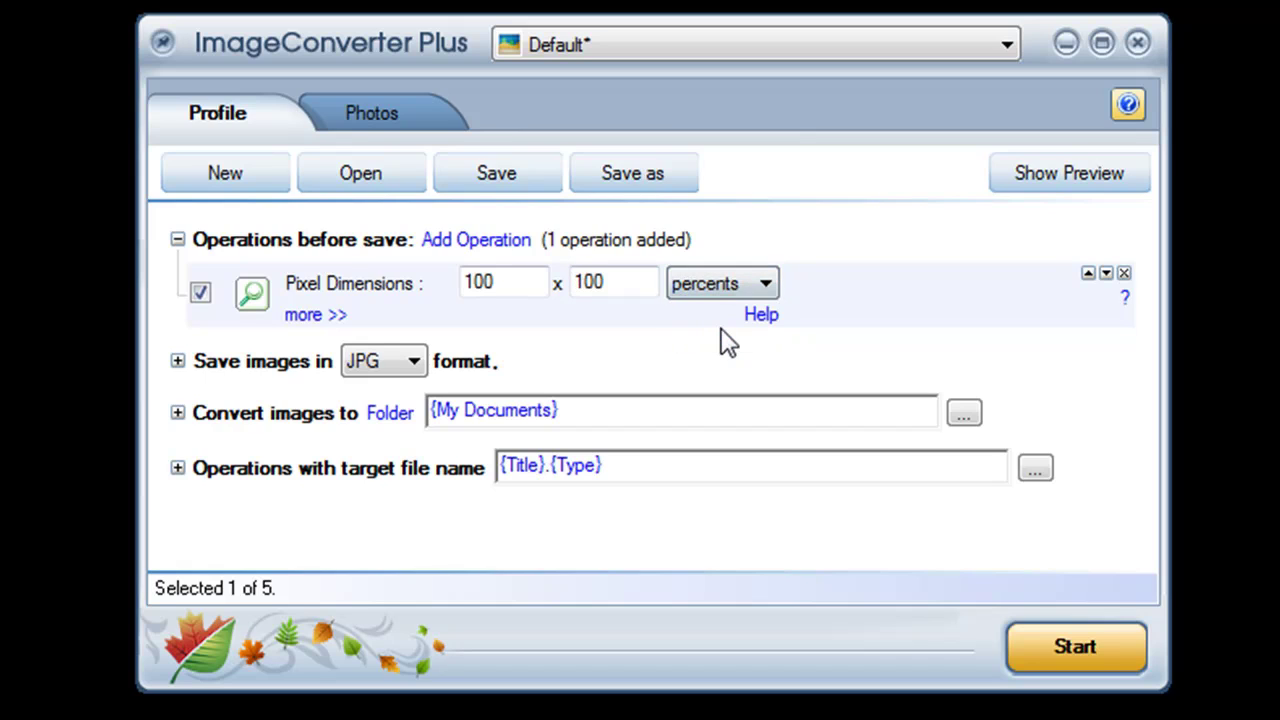
drag(534, 280, 386, 291)
text(200)
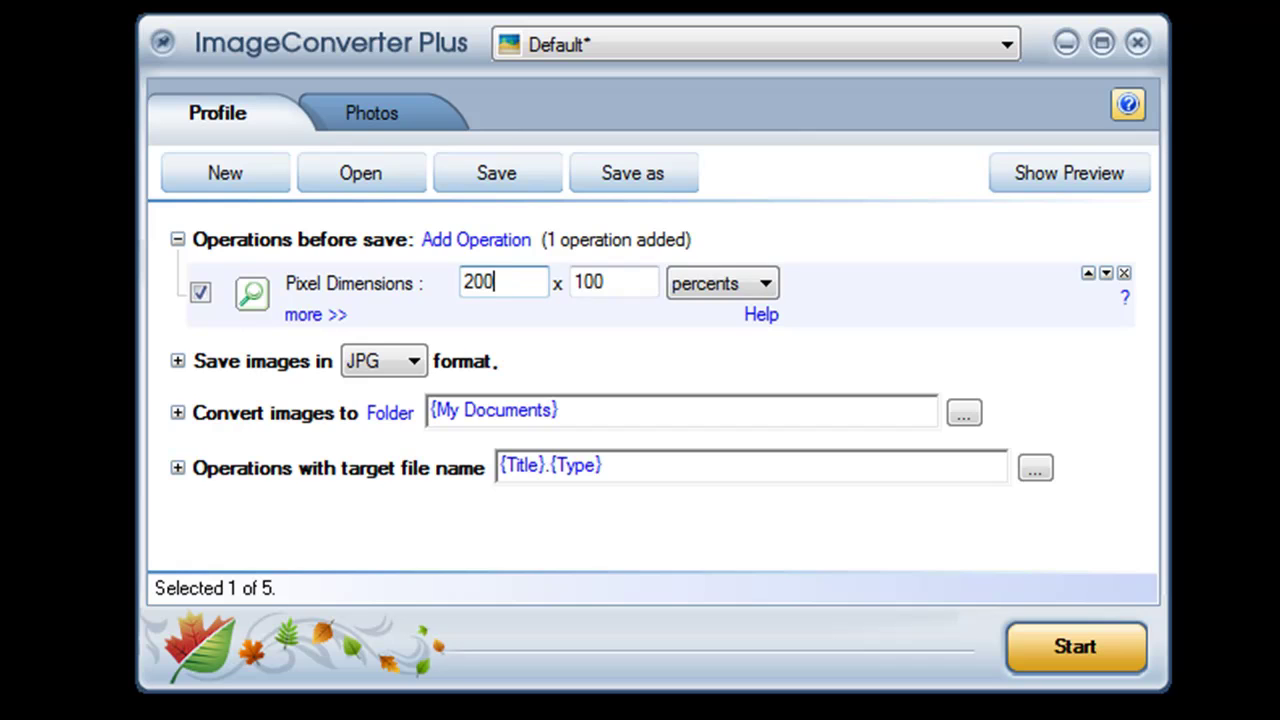
key(Tab)
text(200)
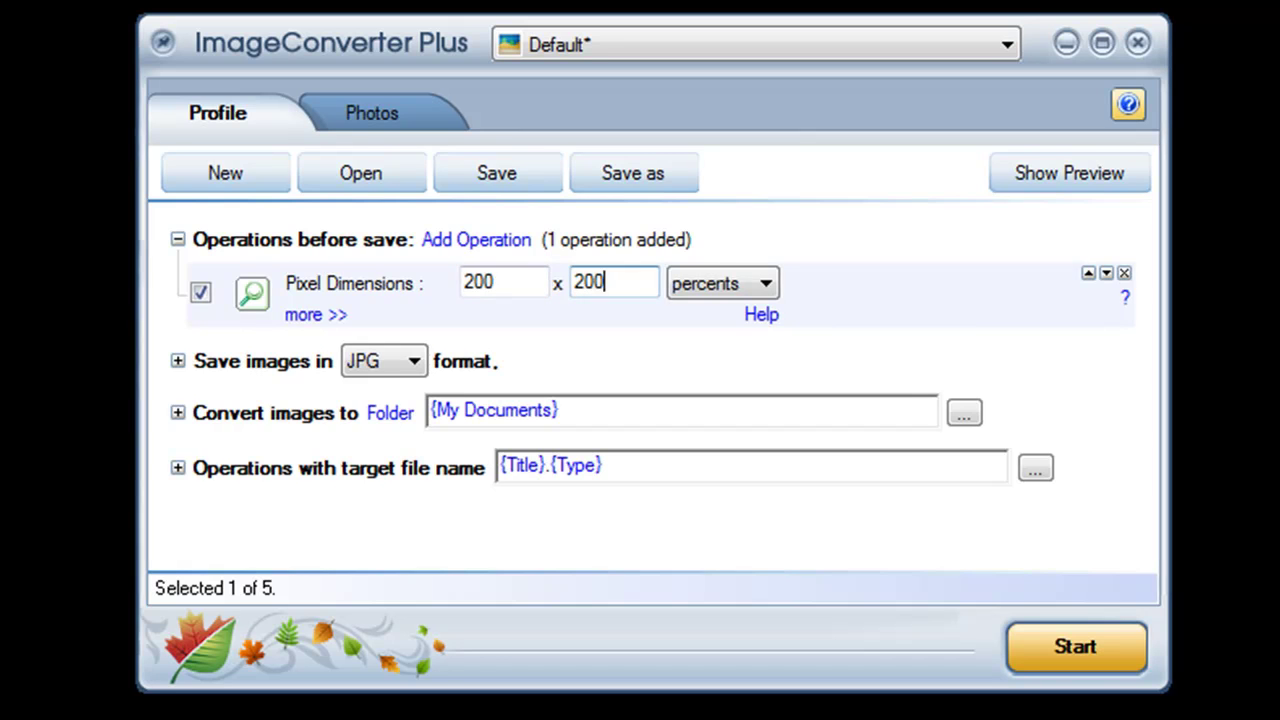
click(1038, 668)
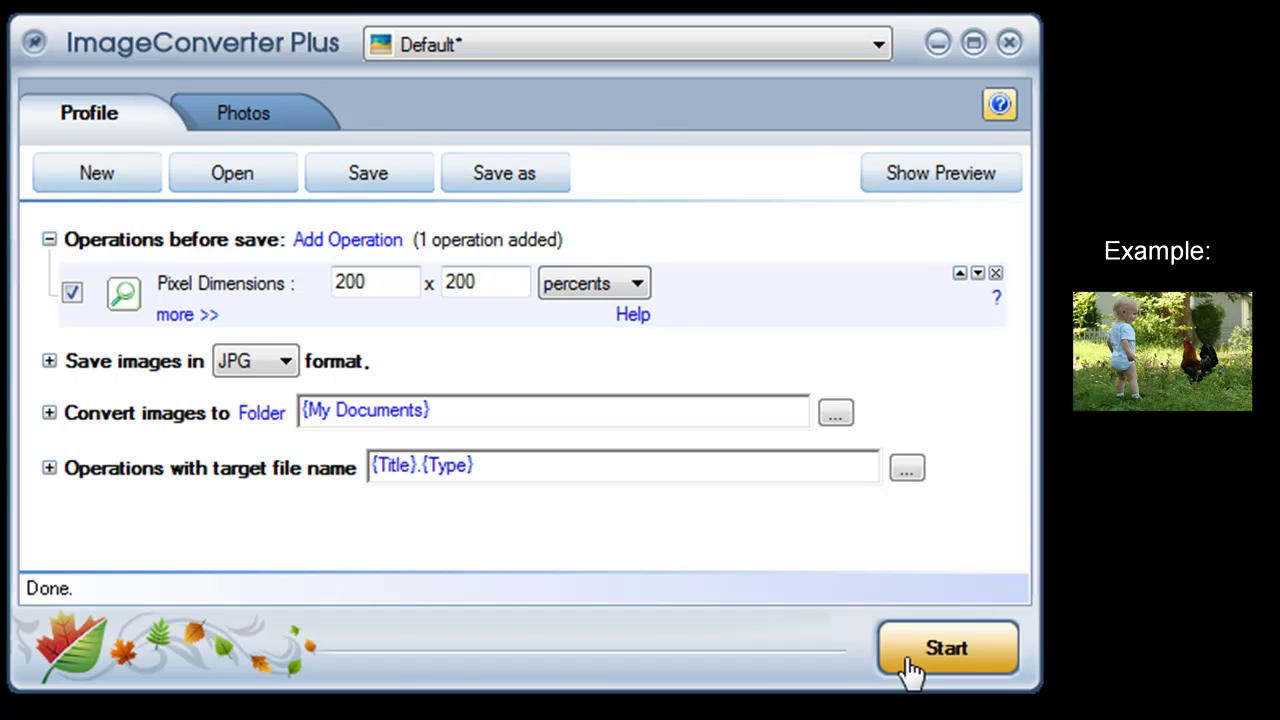
Switch the resize units to pixels and show all options, with document size in inches
click(640, 284)
click(629, 317)
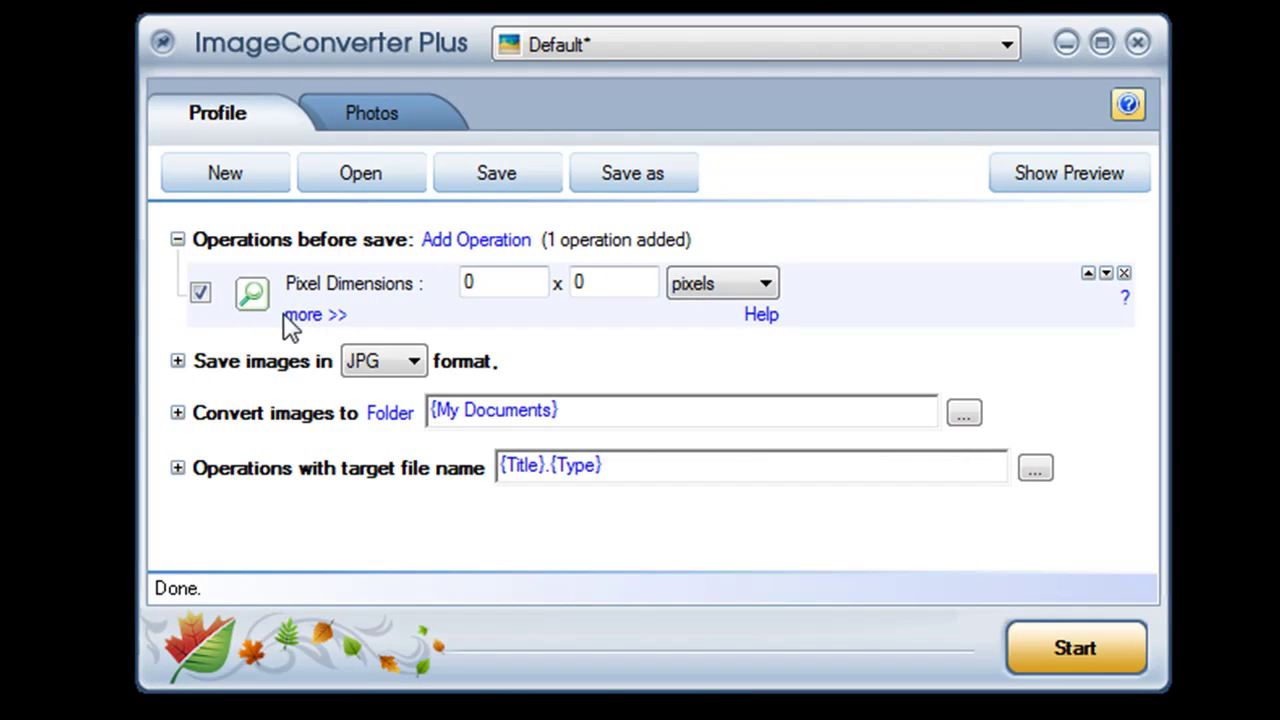
click(262, 316)
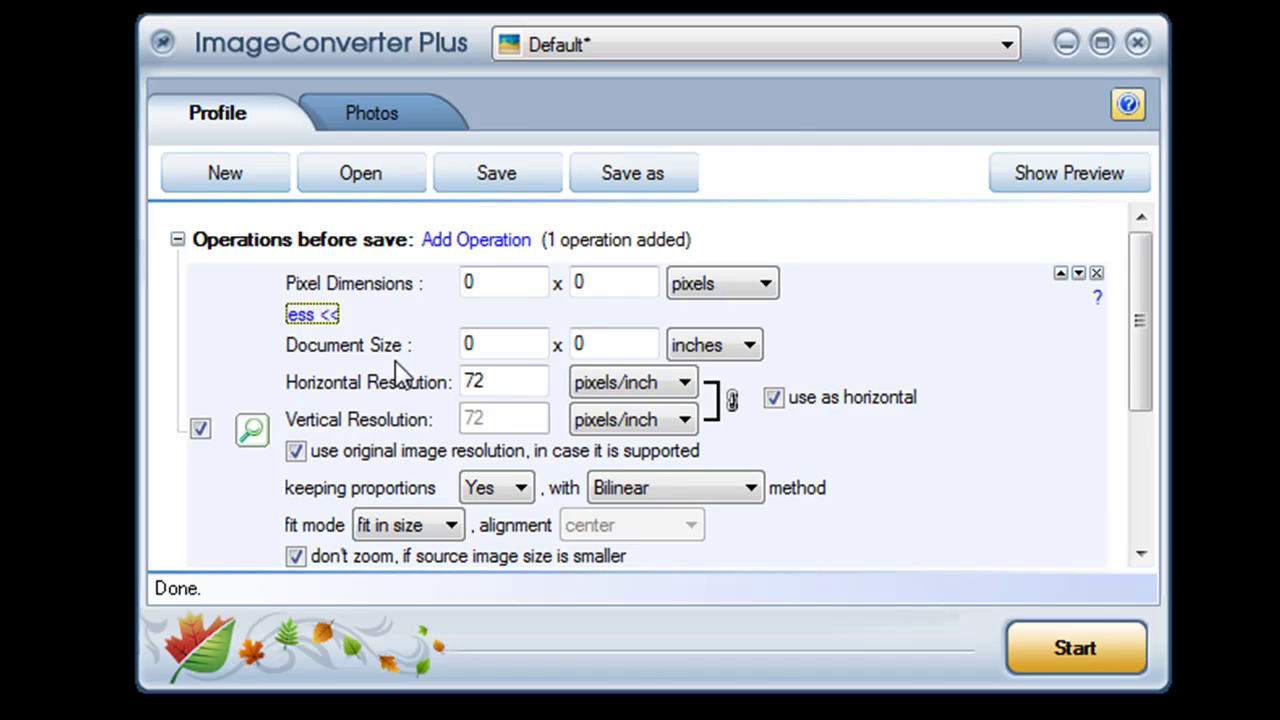
click(745, 350)
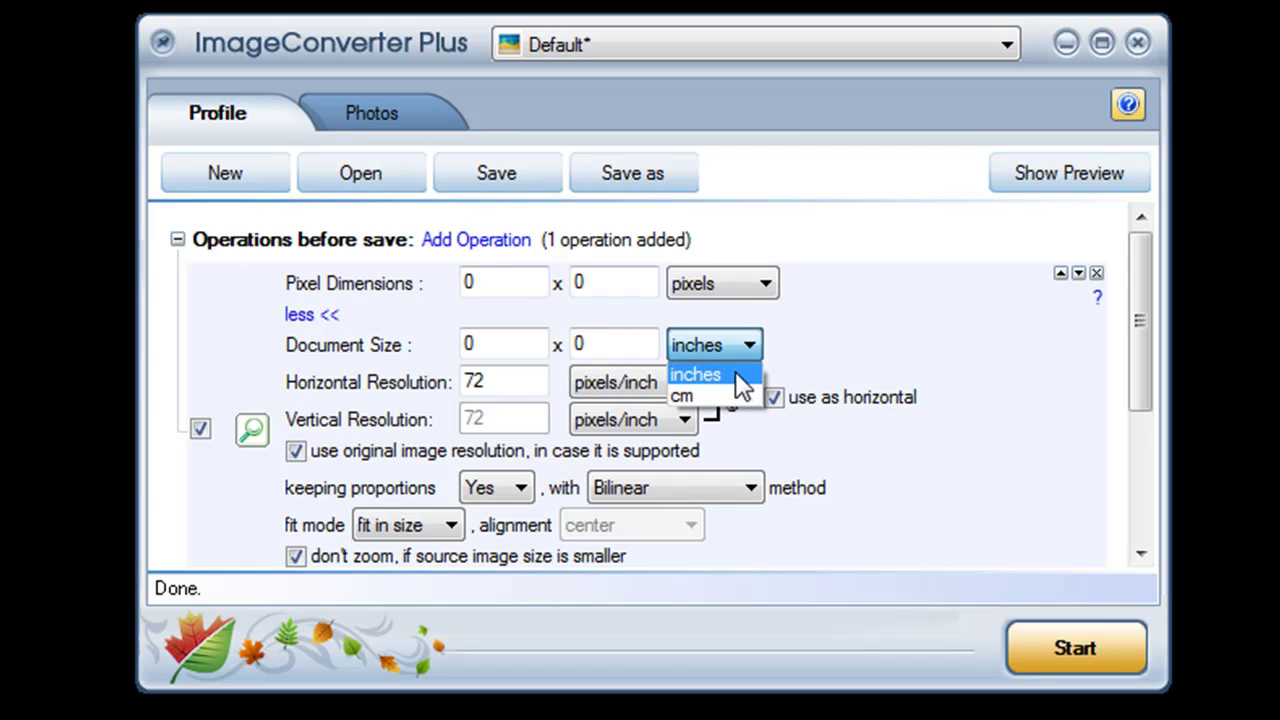
click(735, 371)
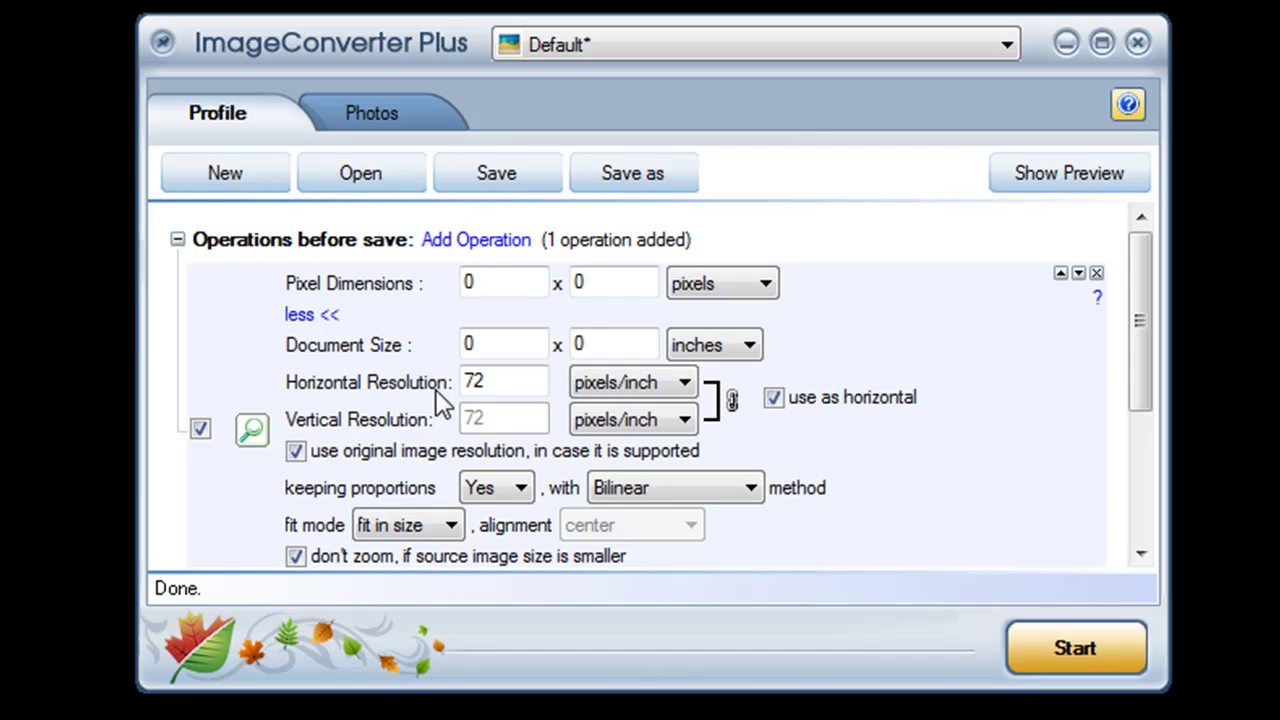
Change the horizontal resolution from 72 to 600 pixels/inch
click(486, 378)
drag(497, 377, 457, 384)
text(300)
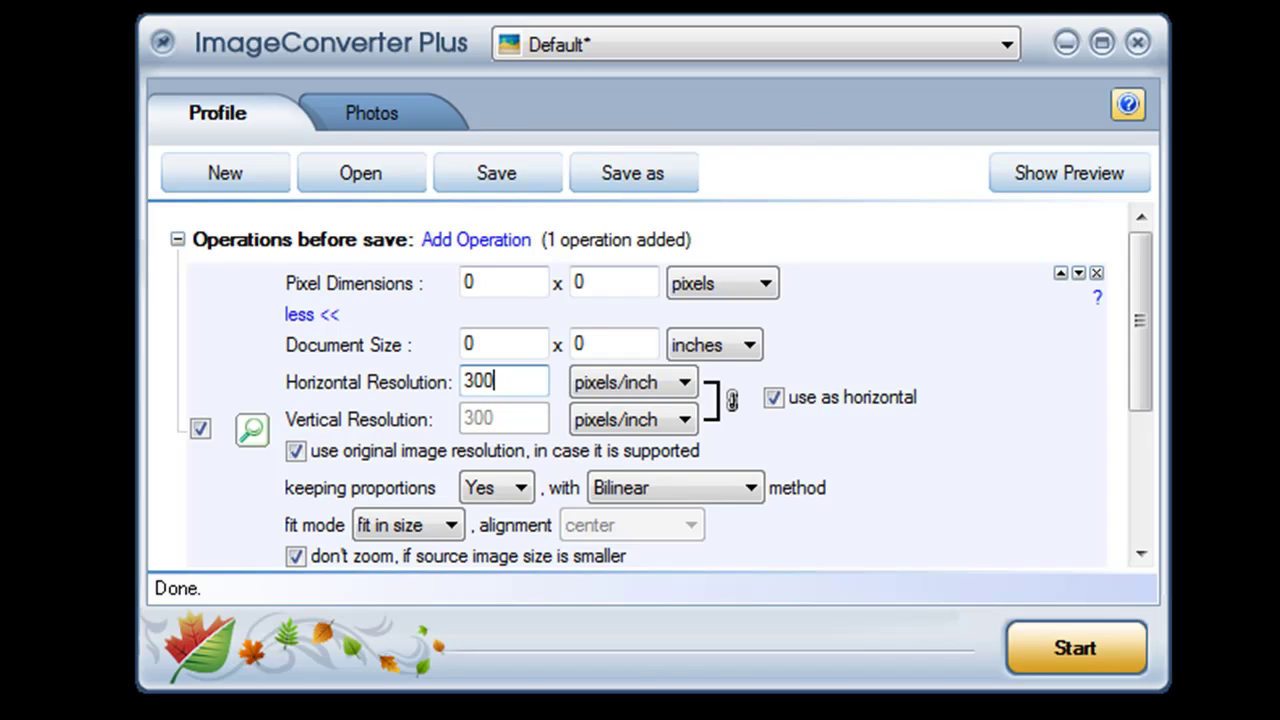
key(BackSpace)
key(BackSpace)
key(BackSpace)
text(600)
Set the document size to 3 × 5 inches, keeping Bilinear resampling
click(492, 333)
double_click(494, 333)
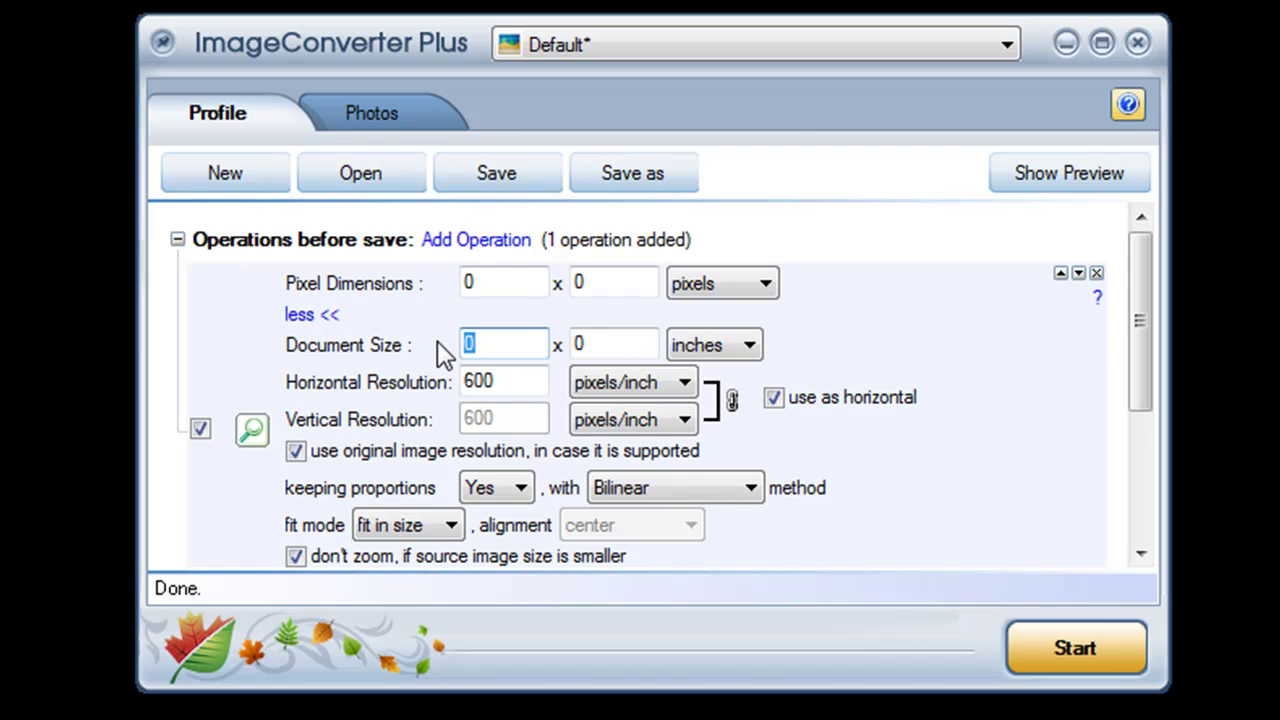
text(3)
key(Tab)
text(5)
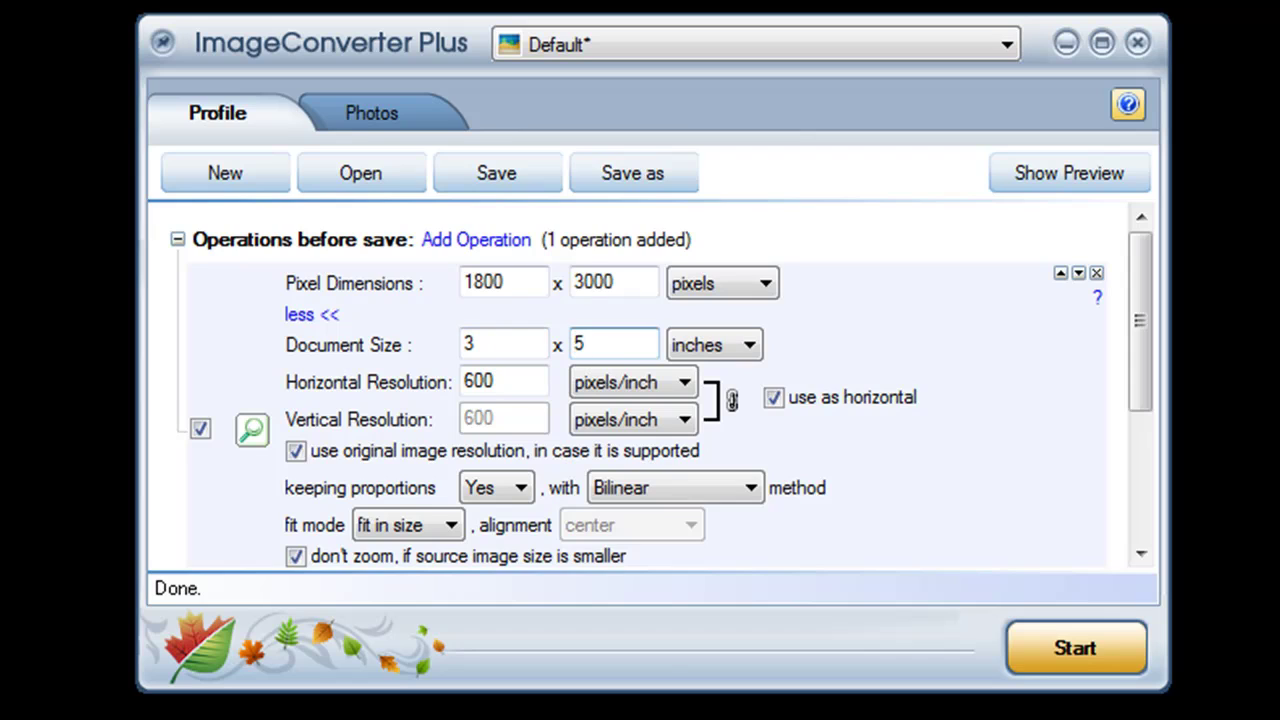
click(756, 493)
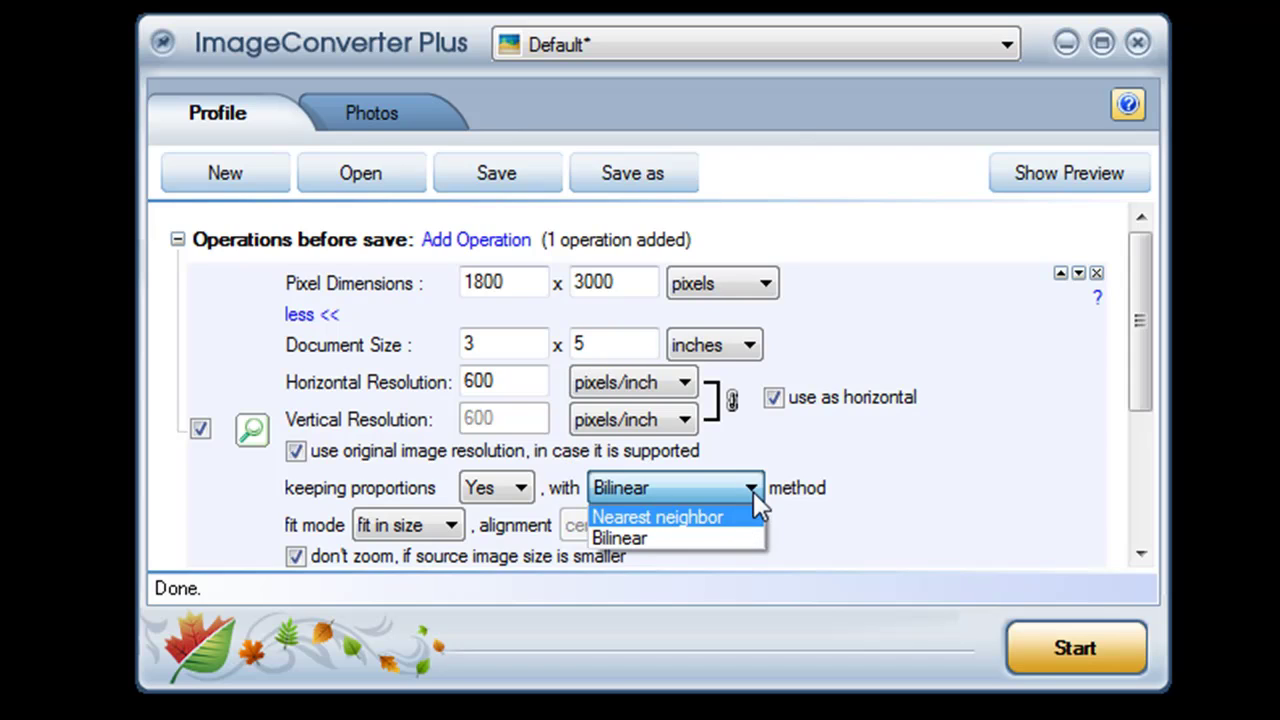
click(753, 491)
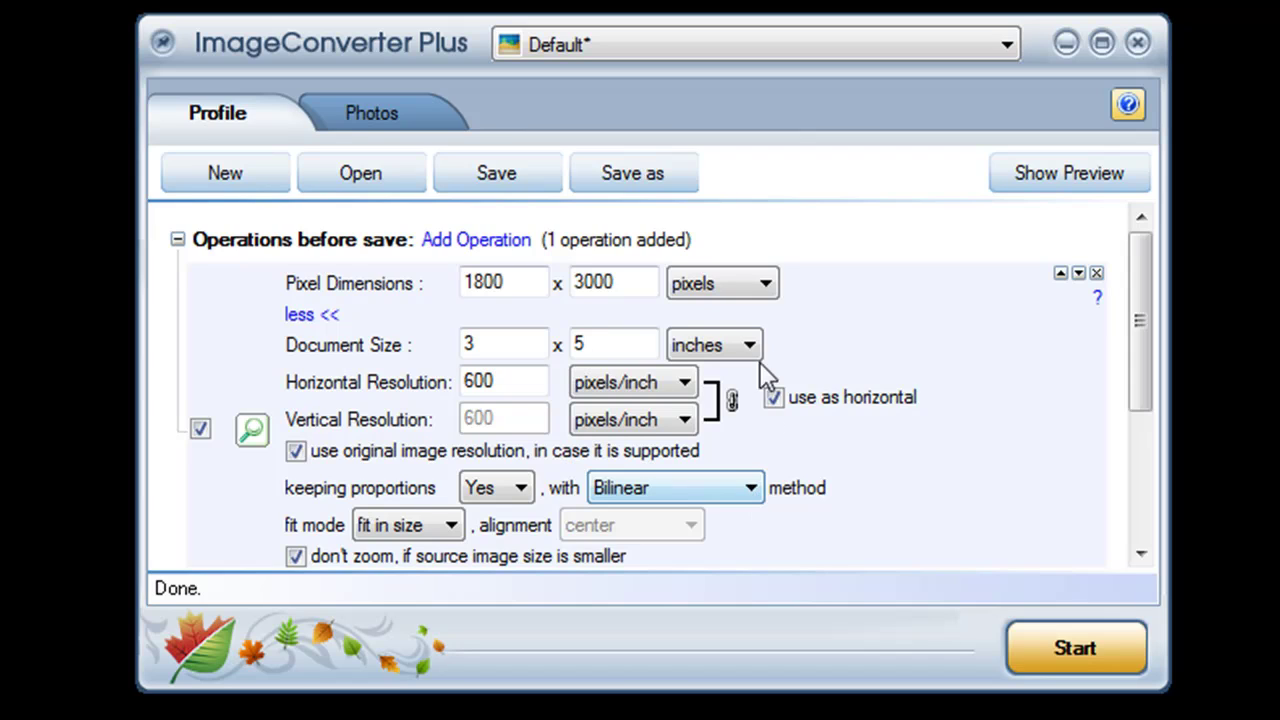
Resize to 50 % width × 200 % height and set keeping proportions to No
click(766, 286)
click(740, 334)
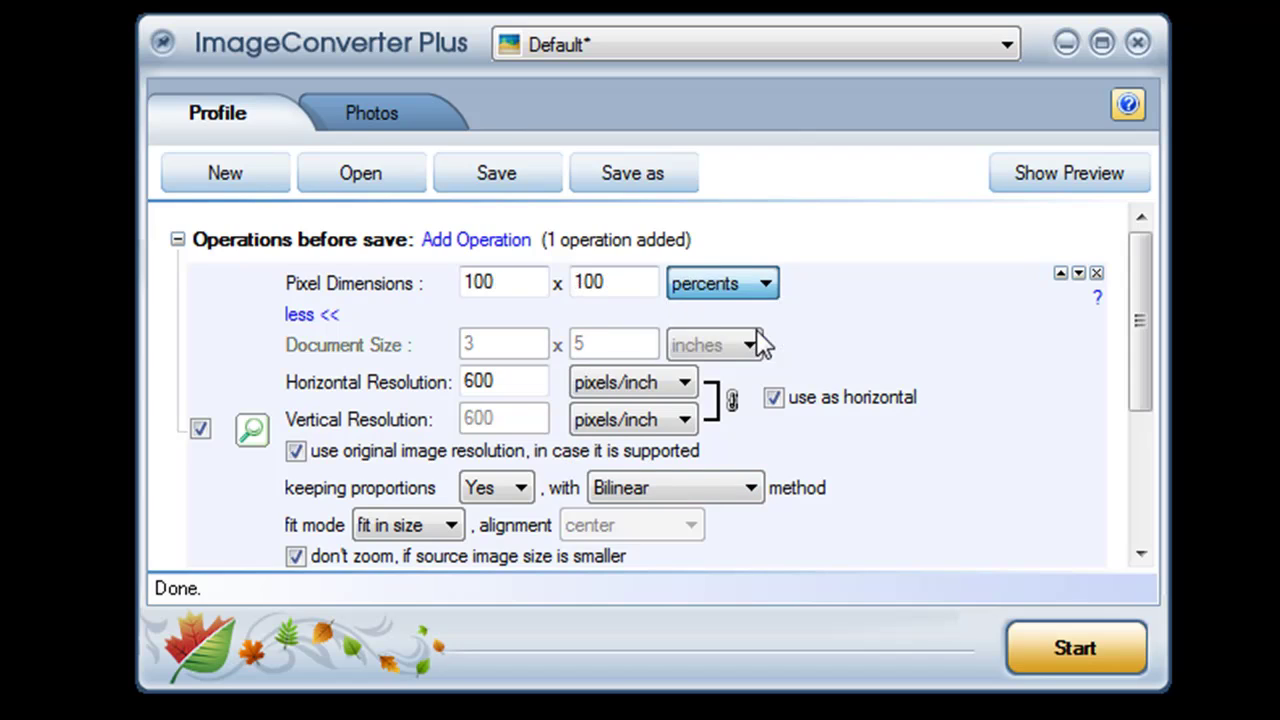
drag(620, 278, 560, 285)
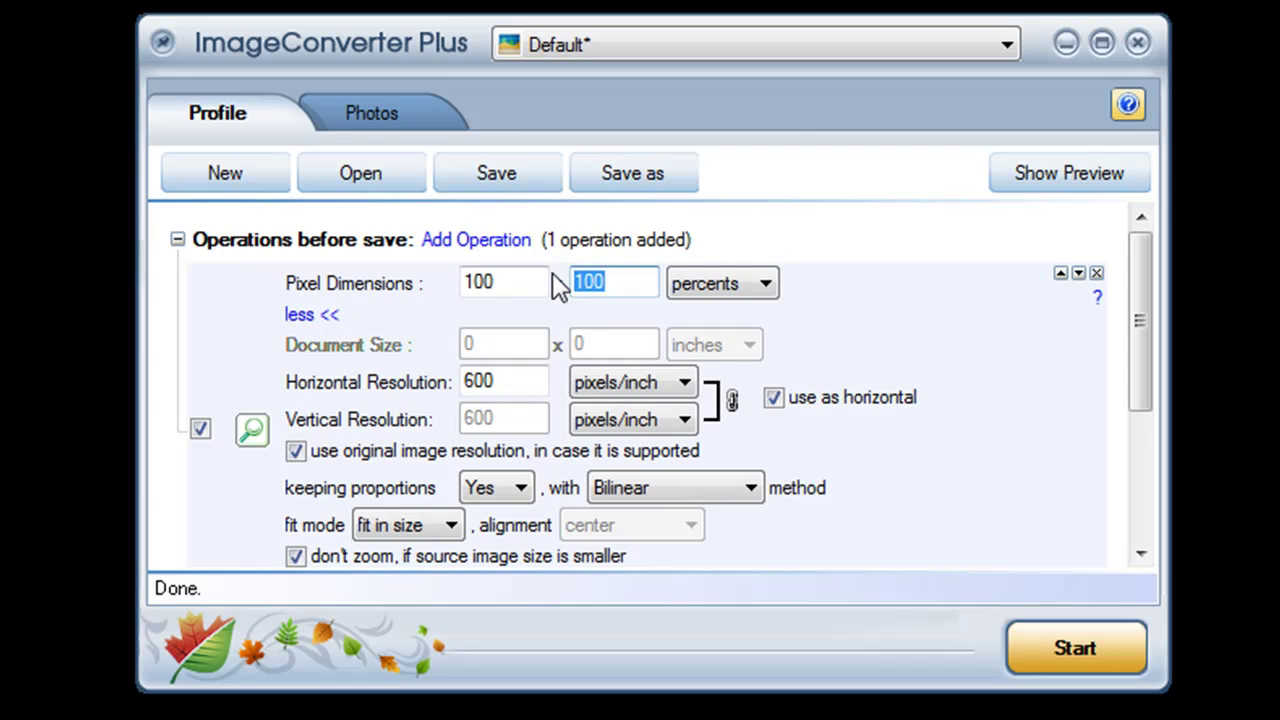
text(200)
drag(505, 272, 355, 283)
text(50)
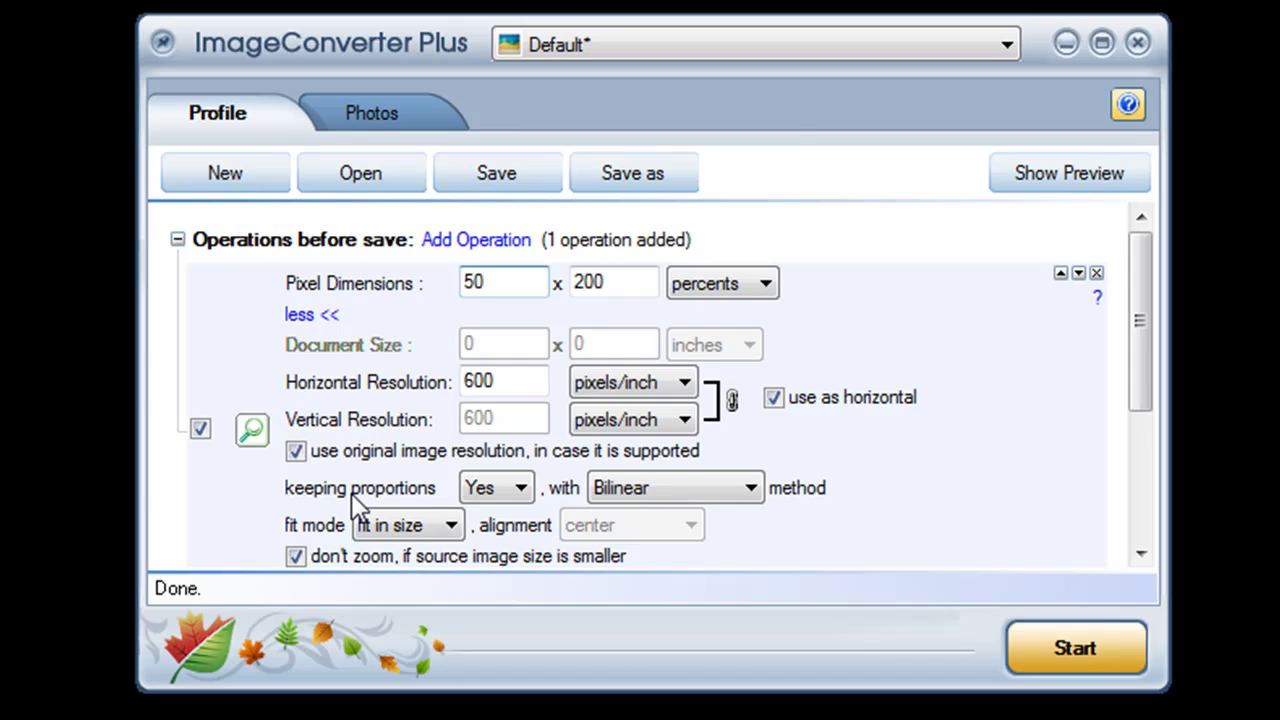
click(510, 487)
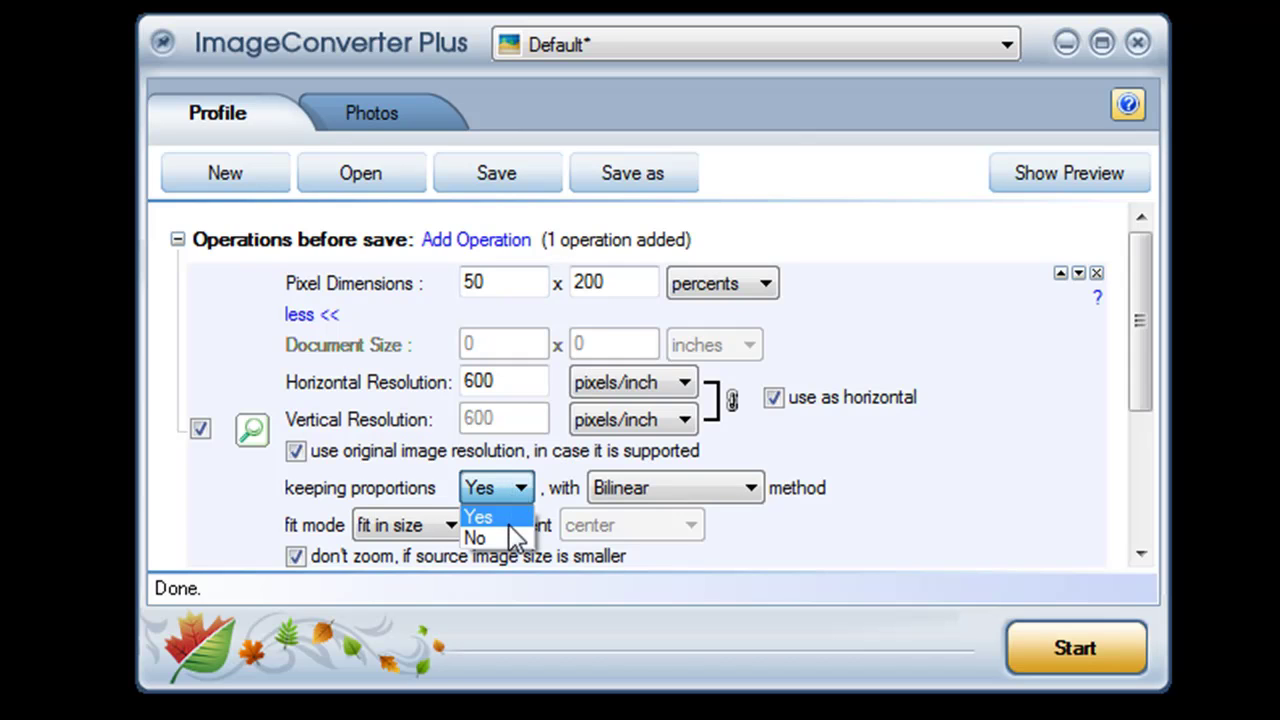
click(505, 537)
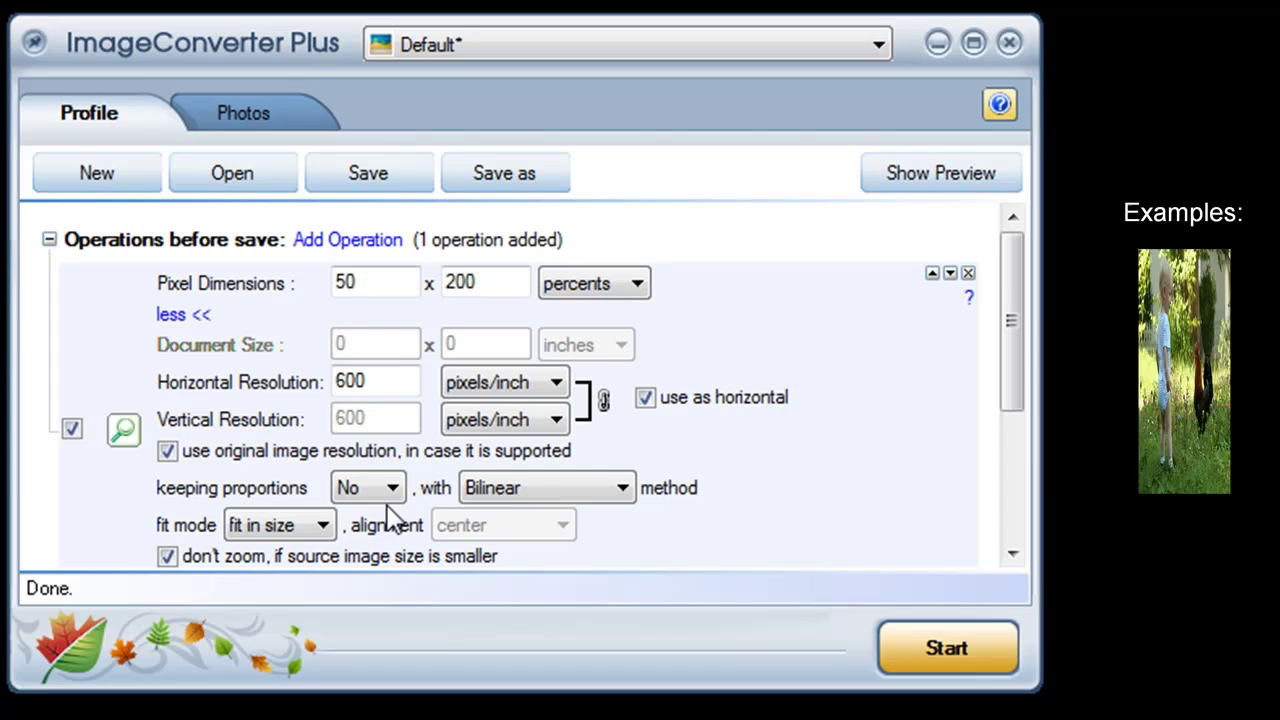
Set keeping proportions to Yes, fit mode to 'fill in size', alignment to 'right (bottom)'
click(392, 488)
click(380, 511)
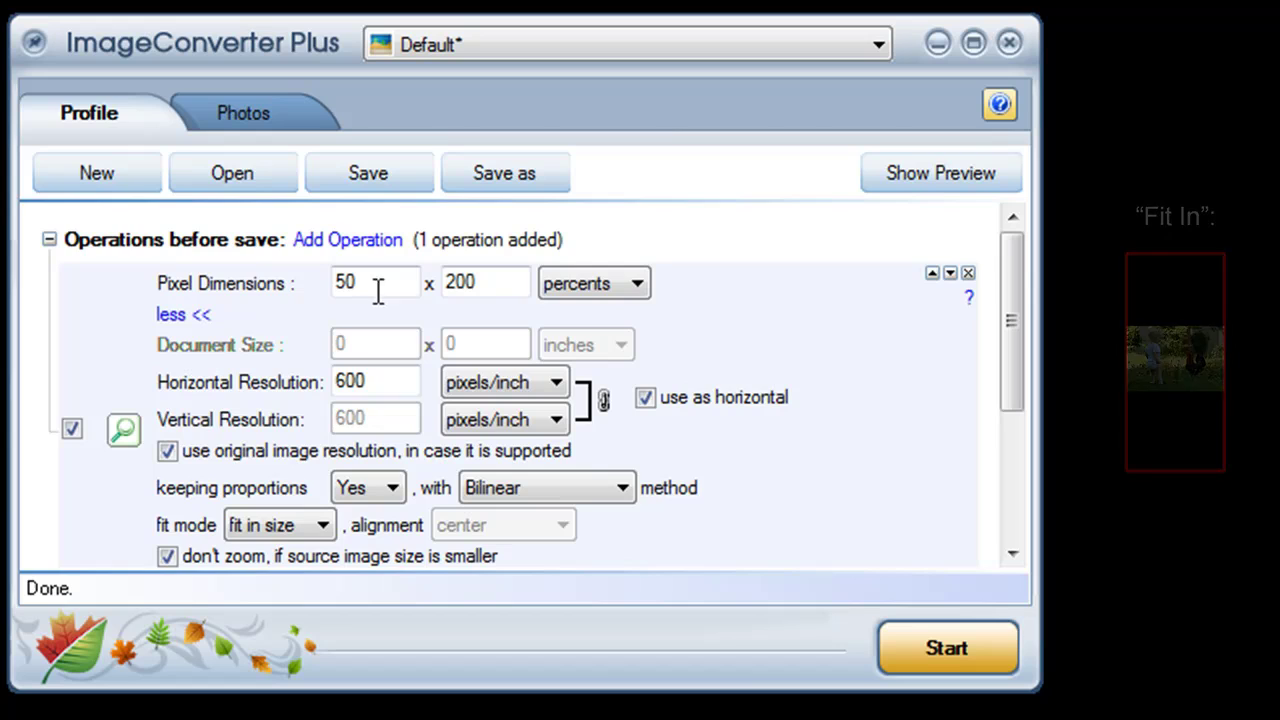
click(323, 527)
click(284, 577)
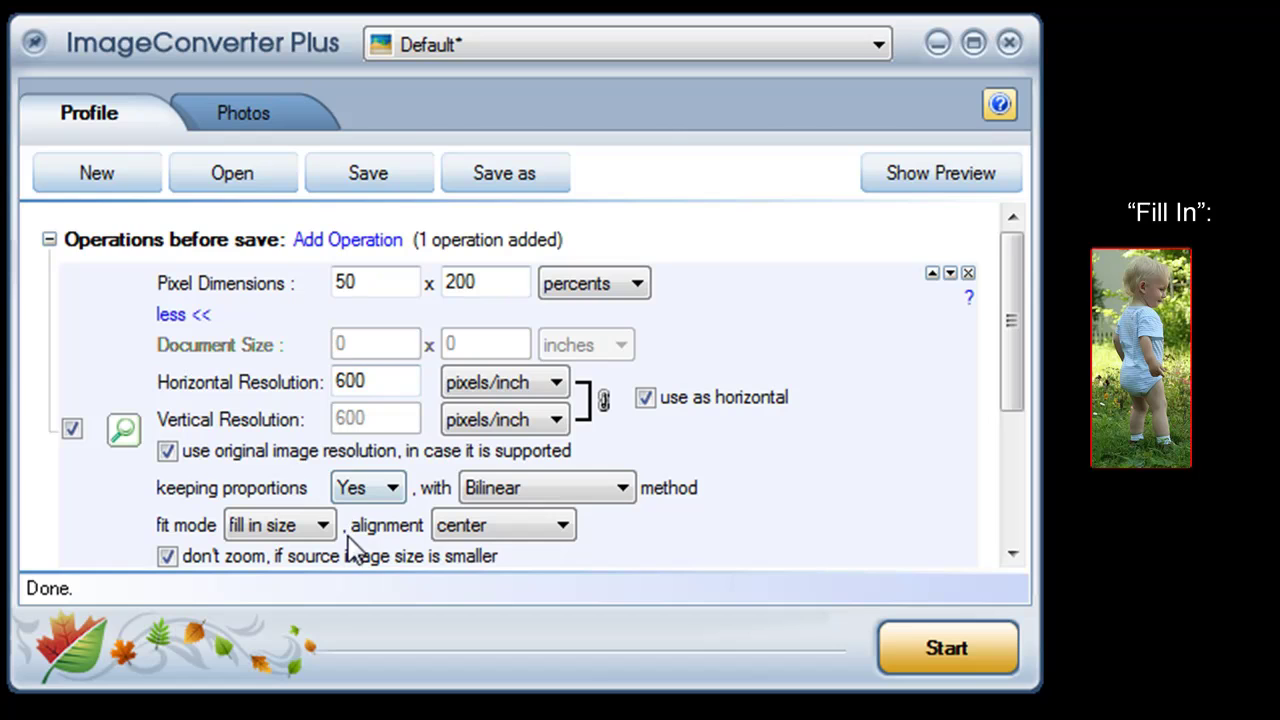
click(568, 526)
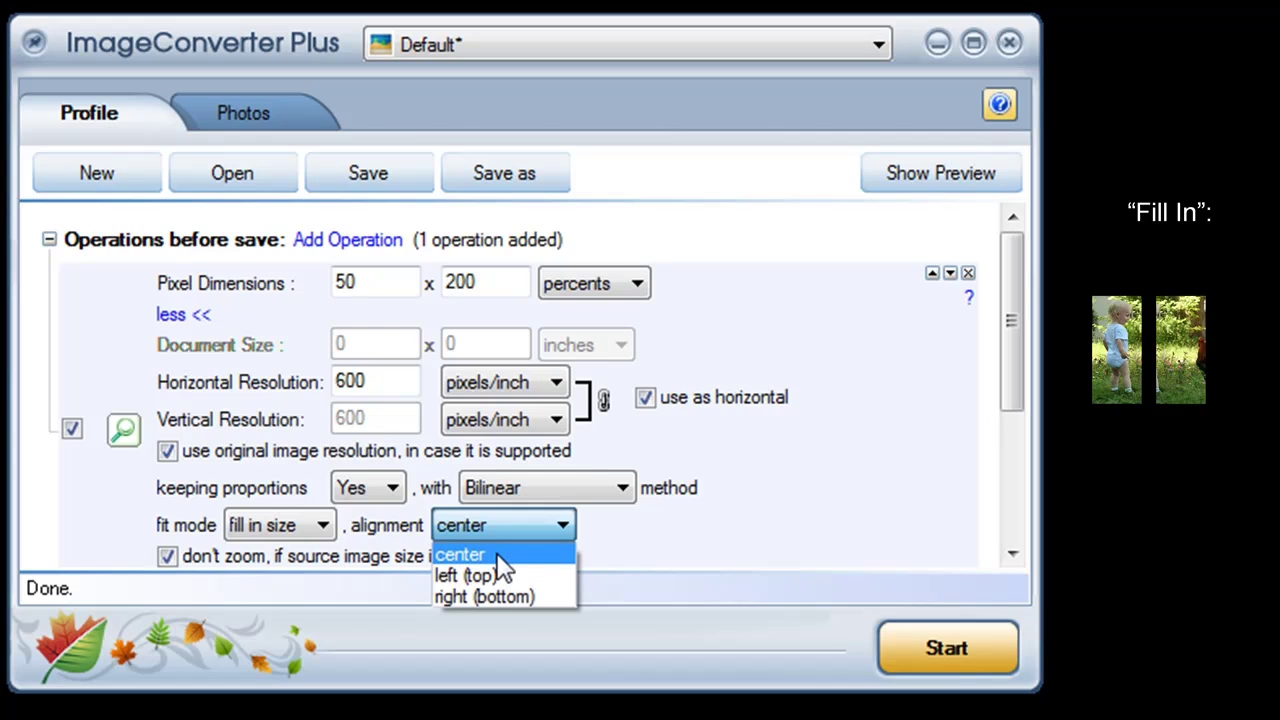
click(506, 596)
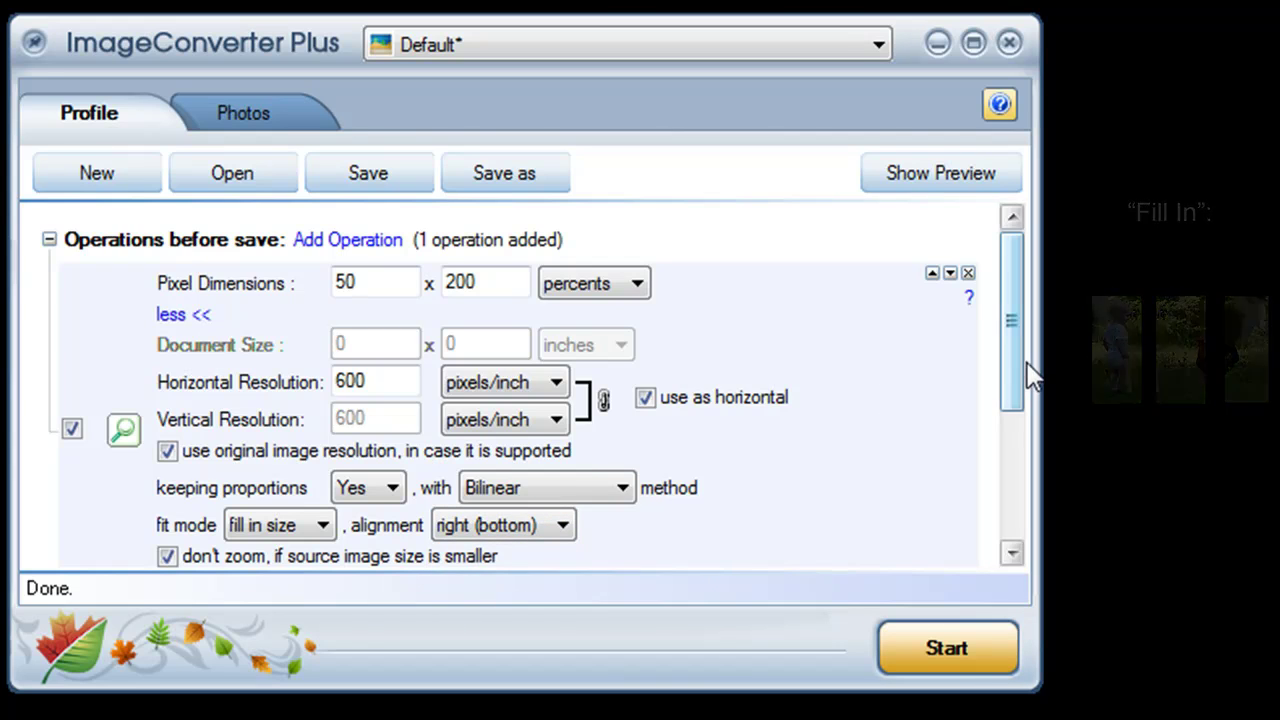
drag(1013, 371, 1015, 545)
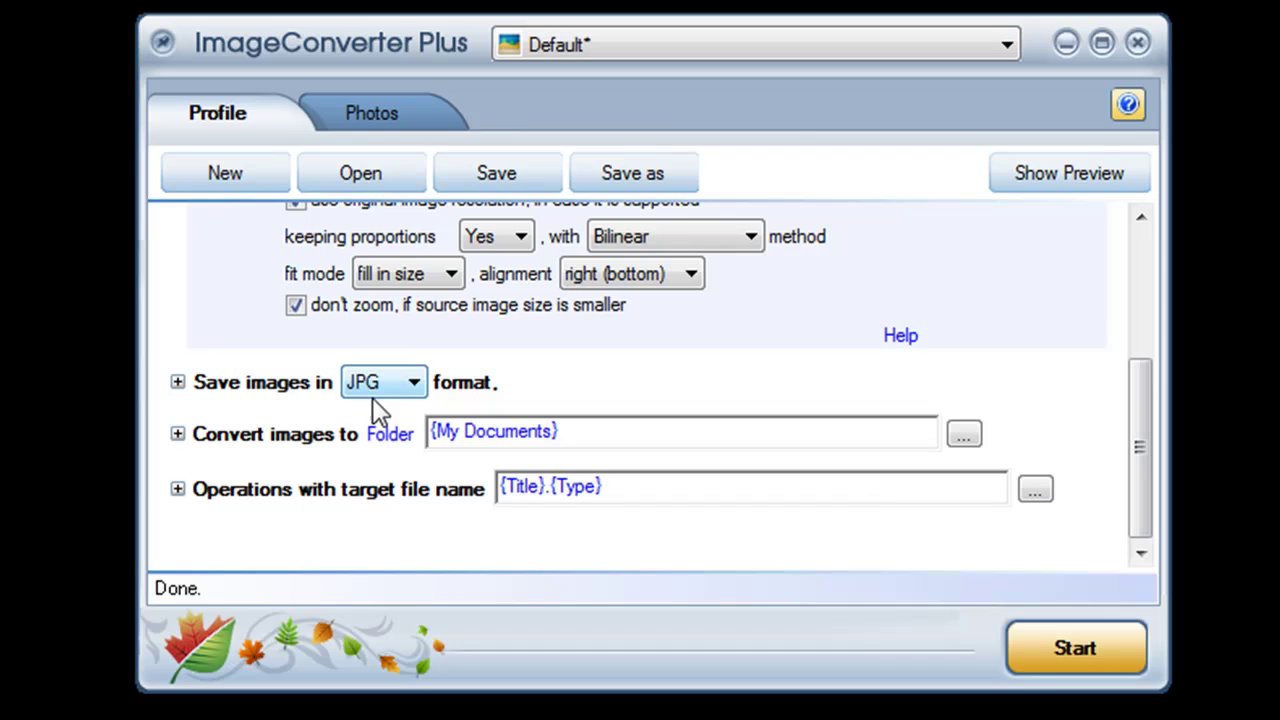